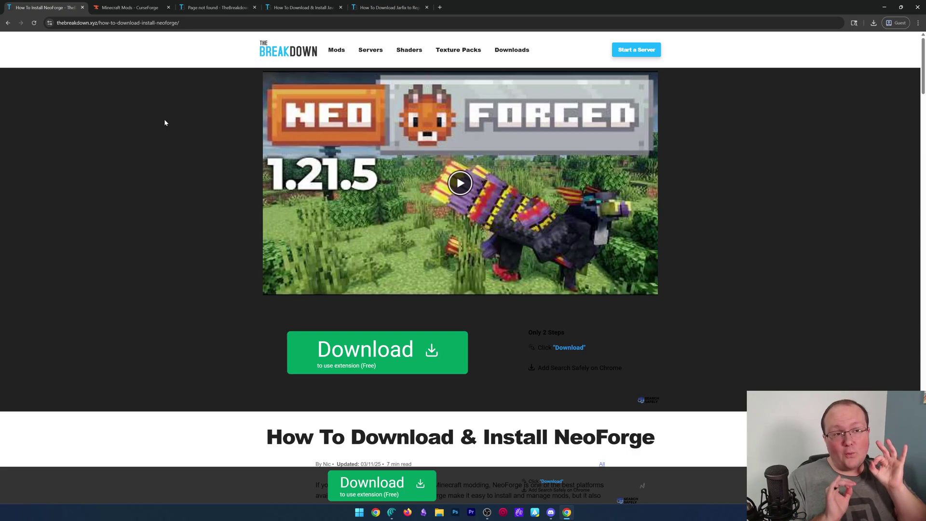
Step: On the NeoForged site, choose Minecraft 1.21.10 and save the 21.10.28-beta installer to Downloads
scroll(174, 108, "down", 3)
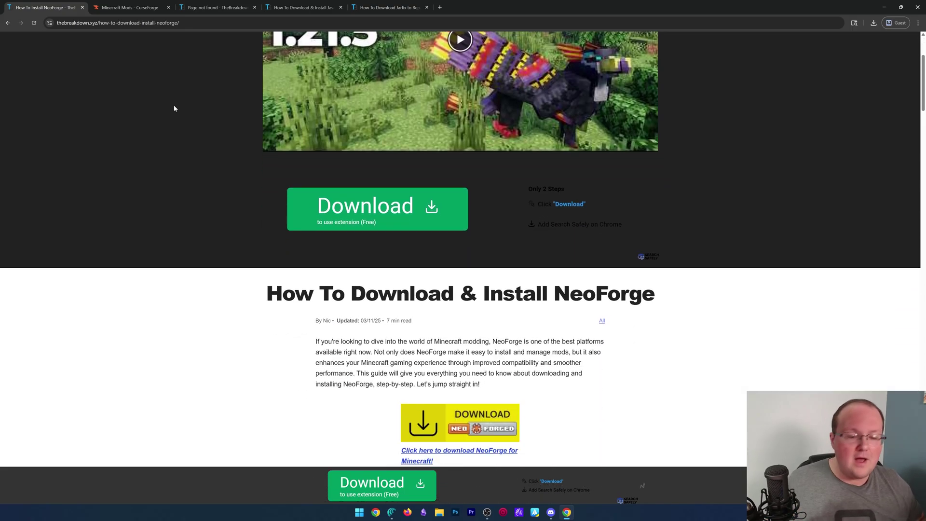
scroll(175, 108, "down", 4)
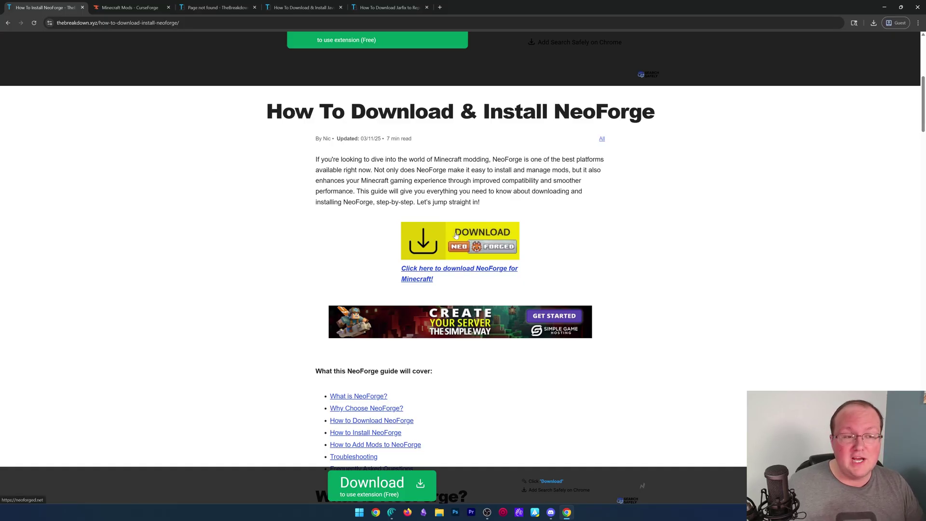
left_click(457, 233)
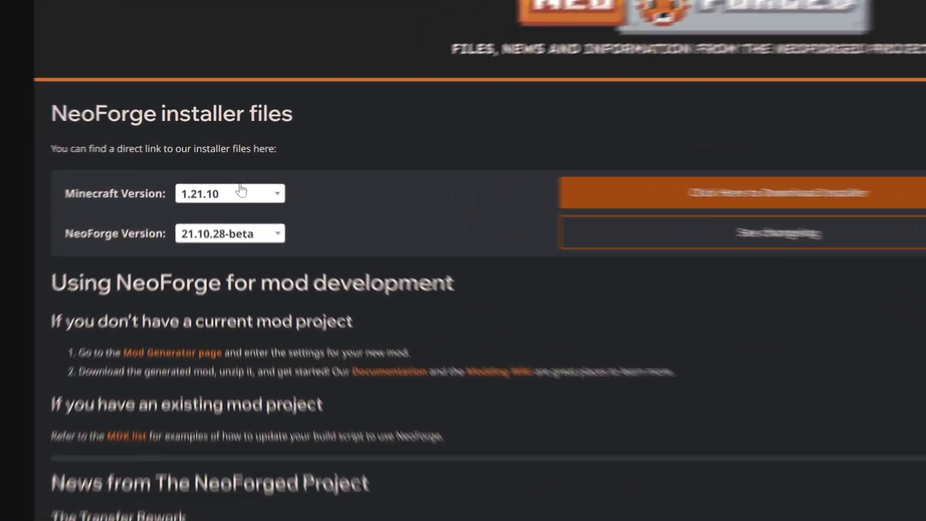
left_click(196, 167)
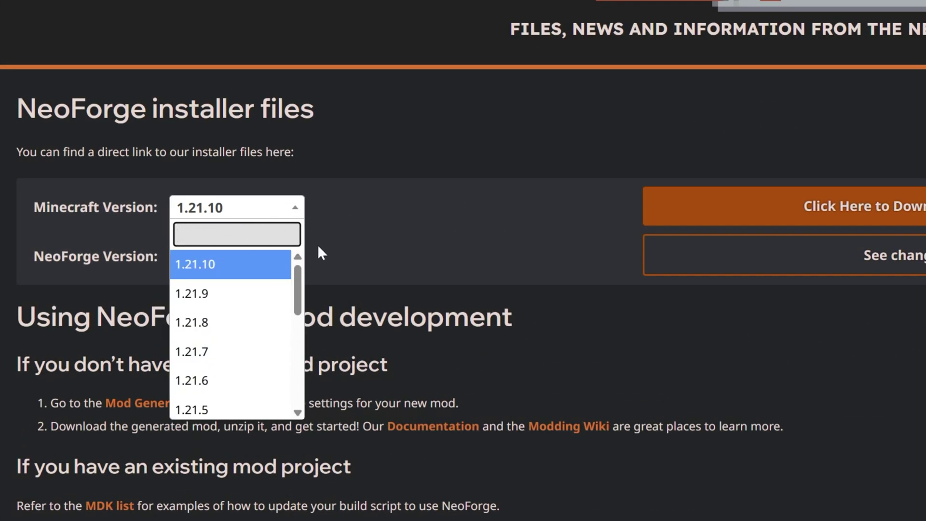
left_click(224, 263)
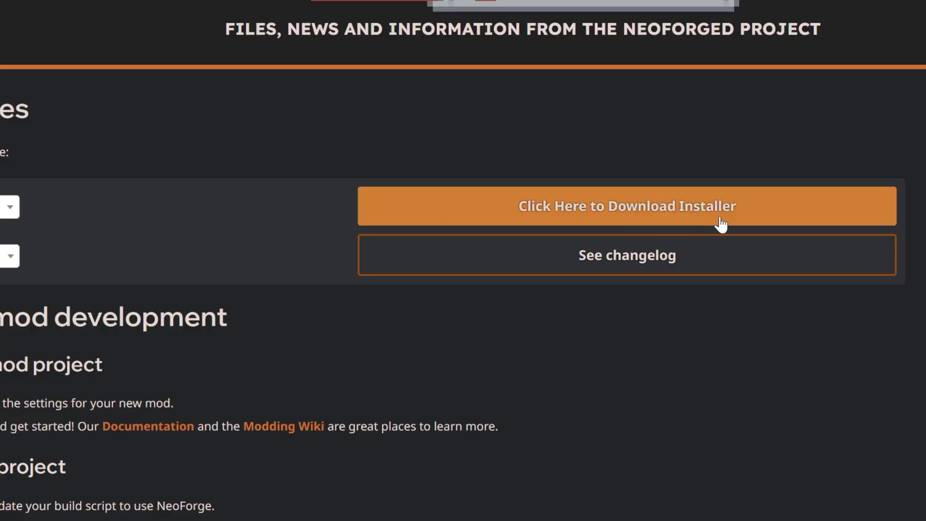
left_click(543, 213)
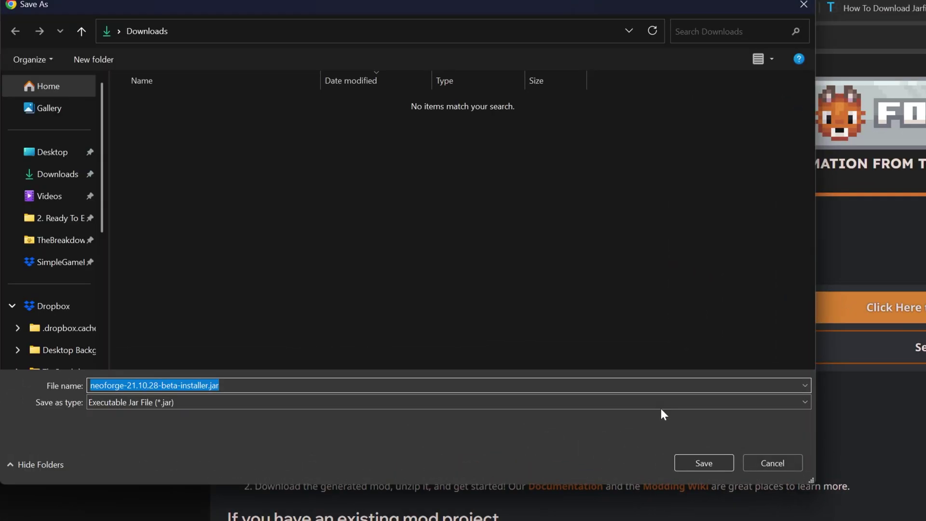
left_click(699, 462)
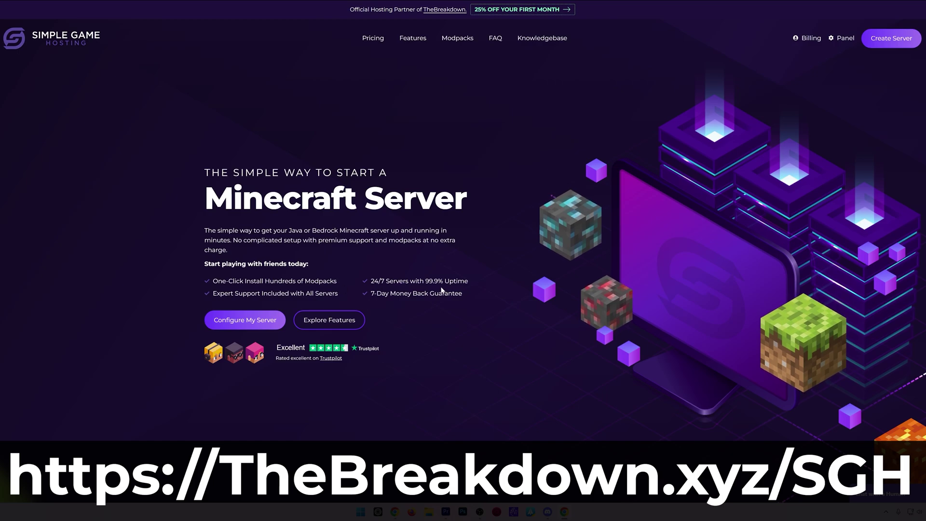
scroll(333, 296, "down", 6)
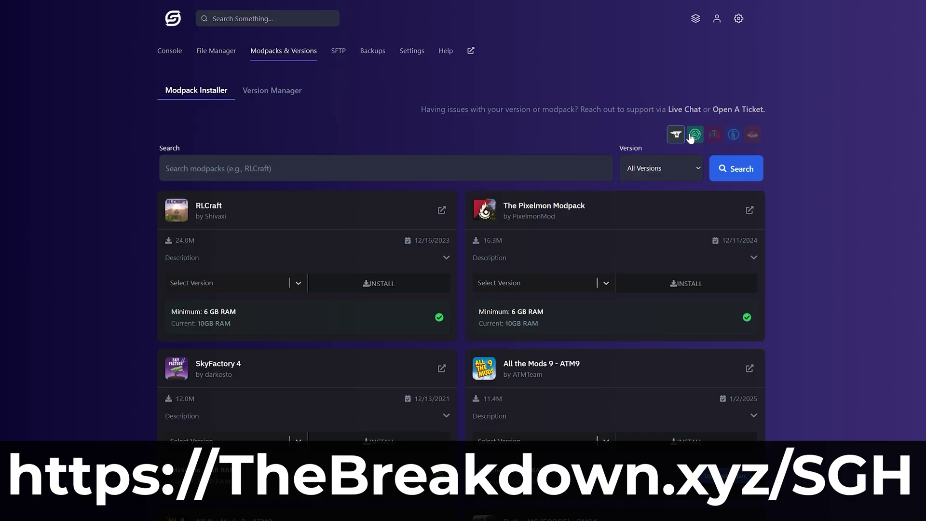
left_click(691, 137)
left_click(715, 137)
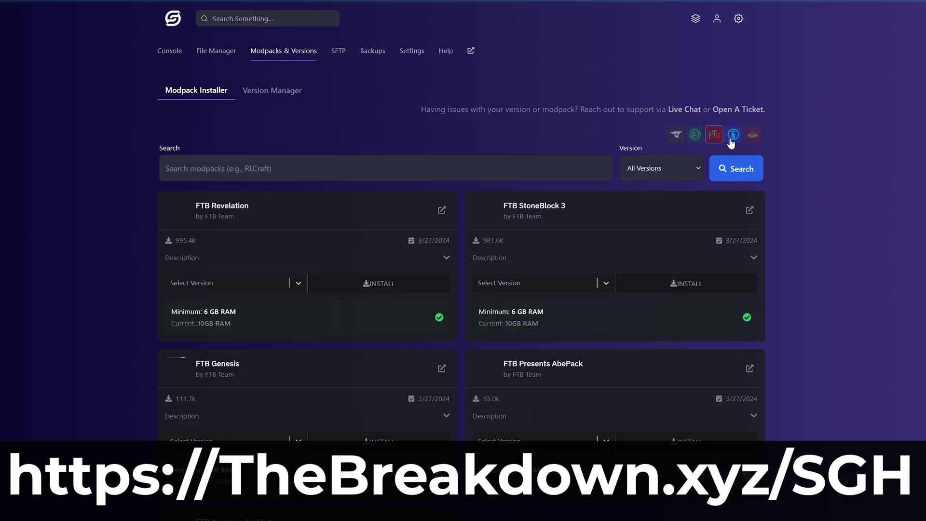
left_click(734, 138)
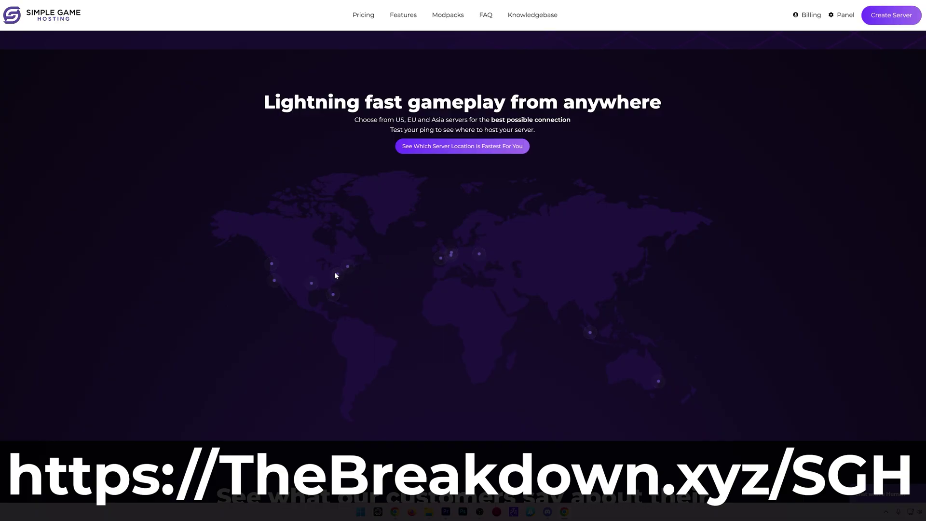
mouse_move(334, 295)
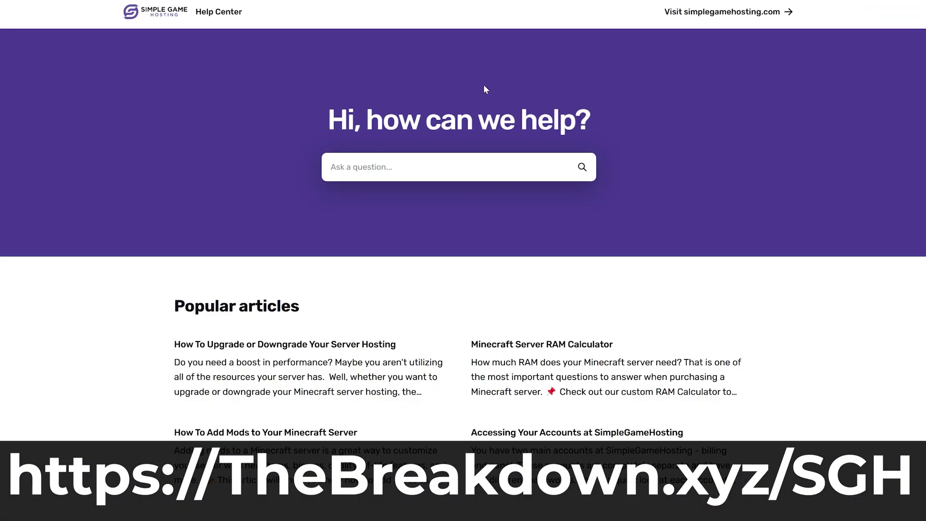
scroll(80, 370, "down", 1)
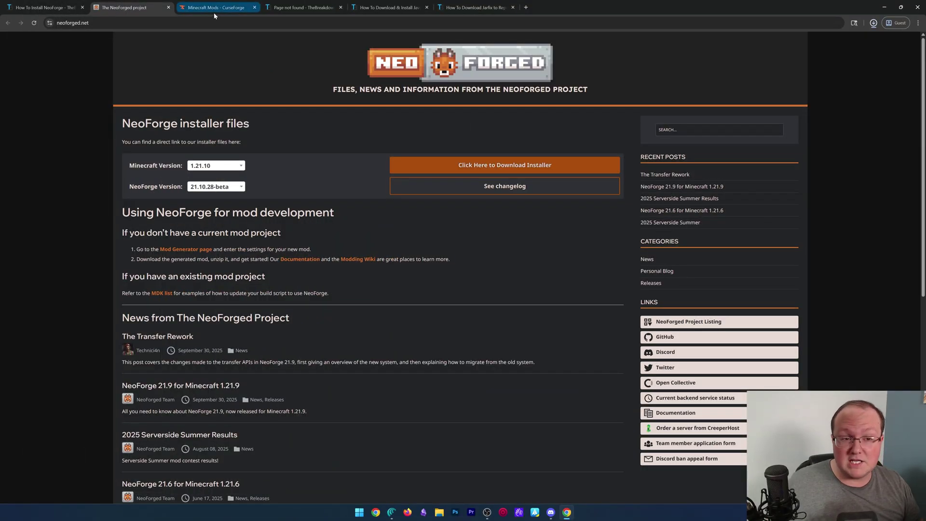
Step: Filter CurseForge's Minecraft mods to the NeoForge loader and game version 1.21.10
left_click(218, 13)
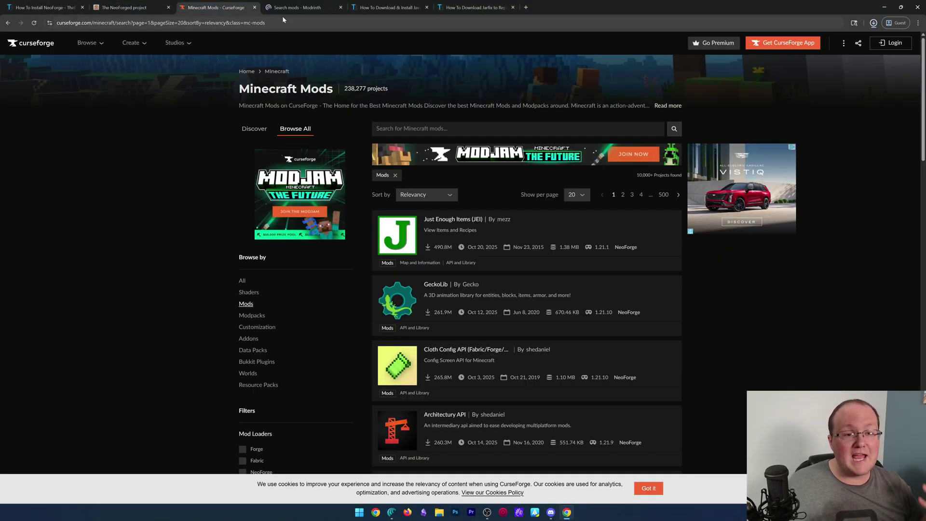
left_click(282, 11)
left_click(214, 10)
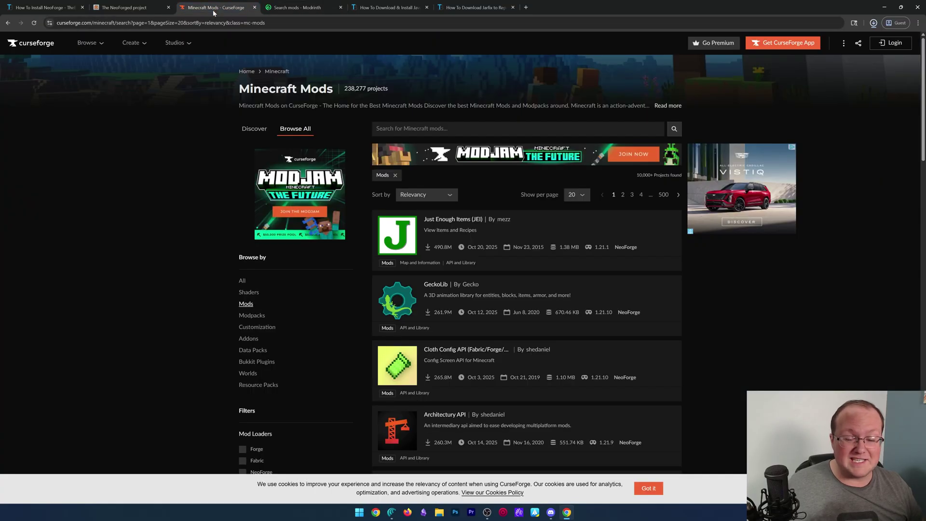
scroll(194, 193, "down", 4)
left_click(260, 293)
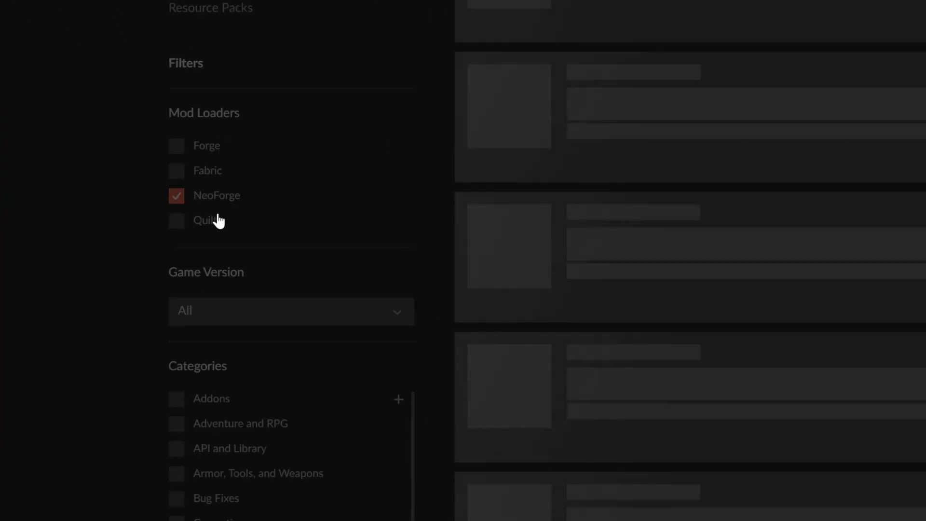
left_click(274, 350)
scroll(242, 318, "up", 2)
left_click(243, 343)
scroll(60, 288, "up", 4)
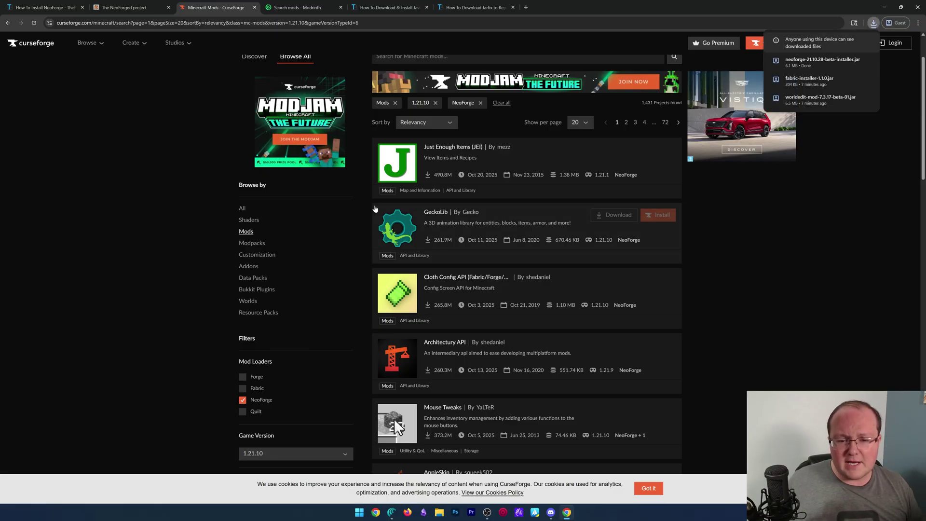
Step: Open the Just Enough Items files list filtered to 1.21.10 and NeoForge
left_click(399, 164)
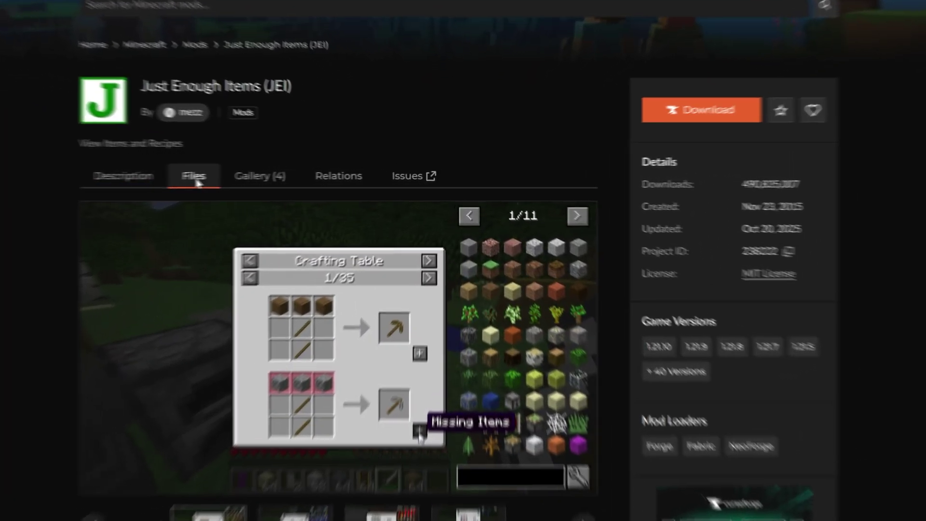
left_click(304, 174)
left_click(161, 214)
left_click(155, 262)
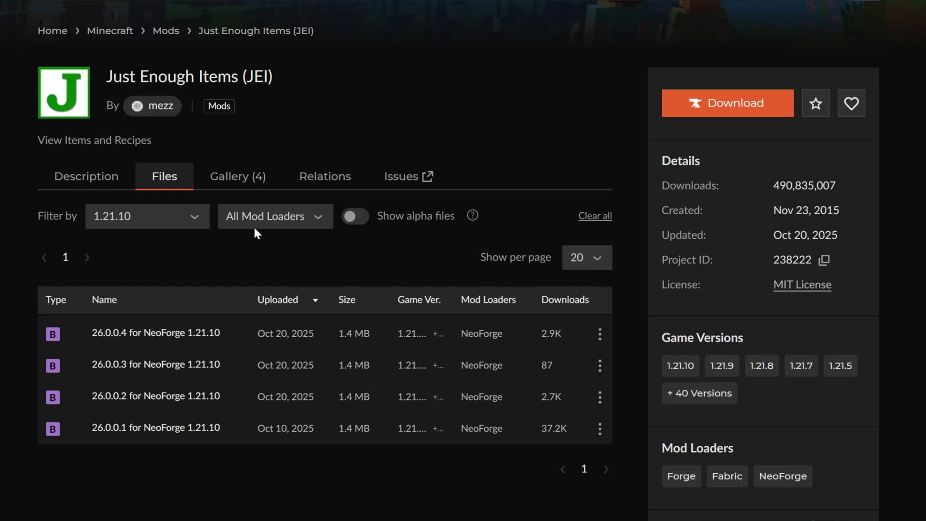
left_click(263, 229)
left_click(270, 314)
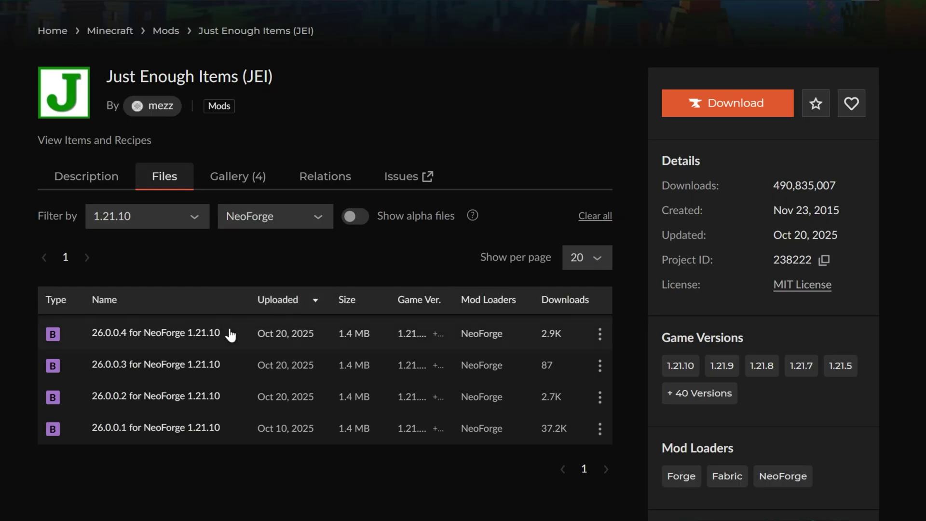
Step: Open the JEI 26.0.0.4 NeoForge 1.21.10 file and start its download
left_click(190, 334)
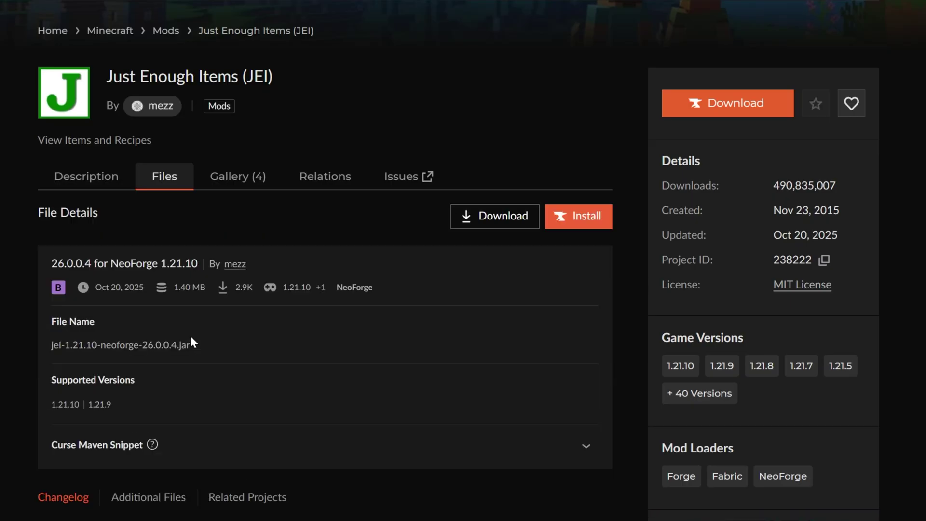
scroll(208, 371, "down", 3)
left_click(247, 362)
scroll(312, 393, "down", 4)
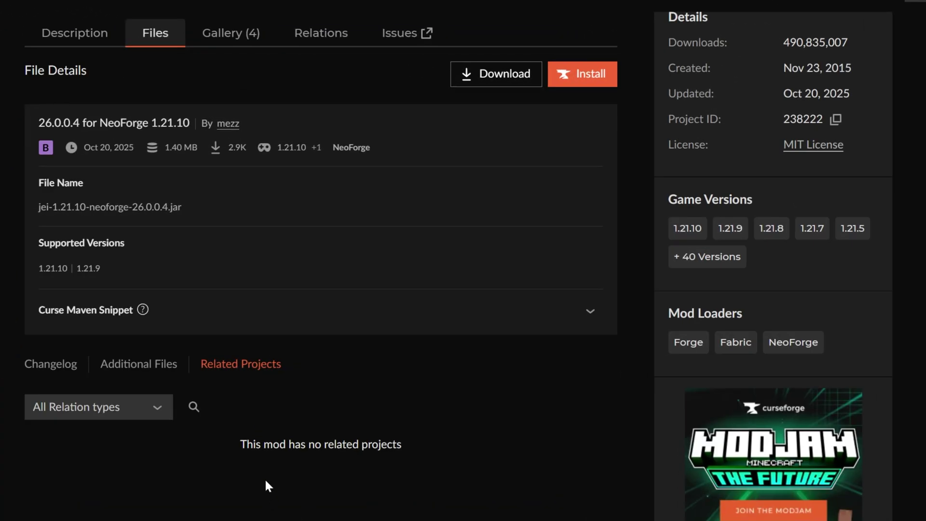
left_click(478, 74)
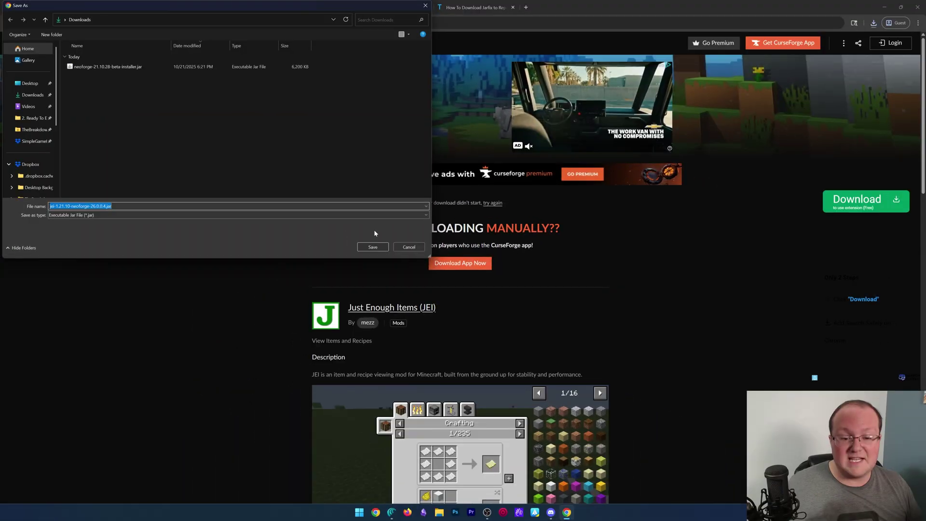
Step: Save the JEI jar to Downloads, then filter Modrinth mods to game version 1.21.10
left_click(369, 244)
left_click(307, 13)
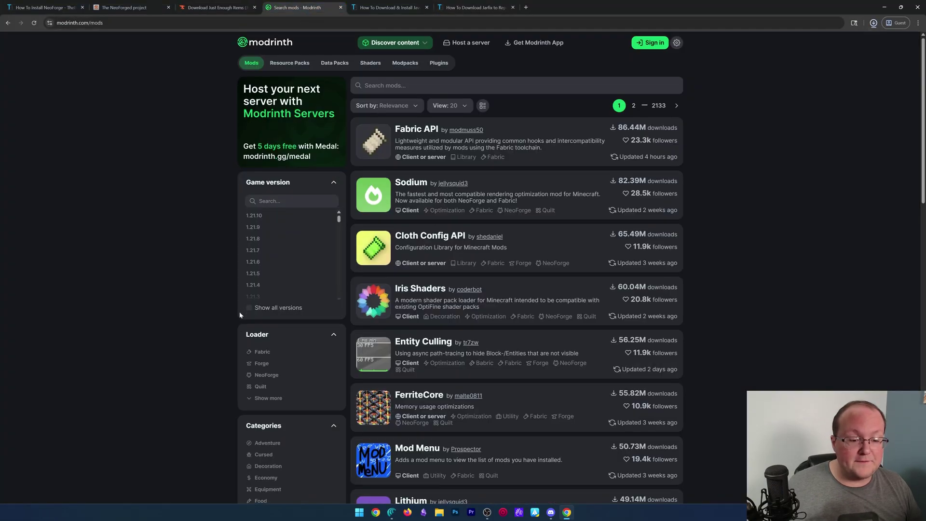
scroll(289, 217, "down", 2)
scroll(265, 217, "up", 2)
left_click(263, 217)
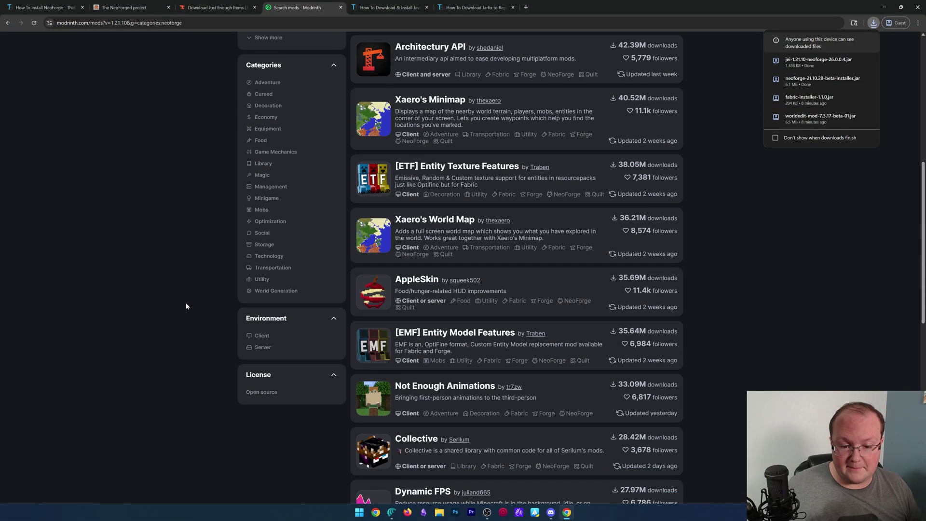
scroll(186, 303, "down", 2)
scroll(185, 302, "up", 1)
scroll(185, 304, "up", 1)
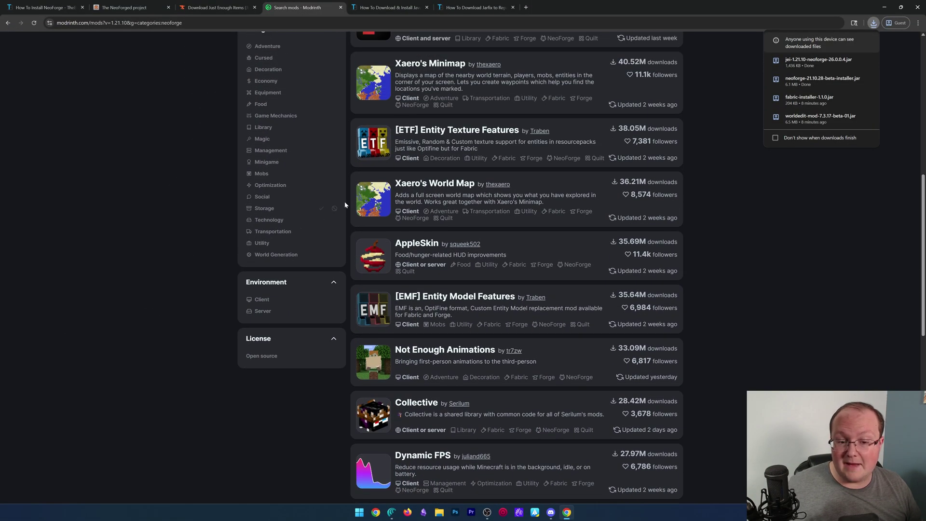
Step: List Xaero's World Map versions filtered to 1.21.10 and NeoForge
left_click(373, 195)
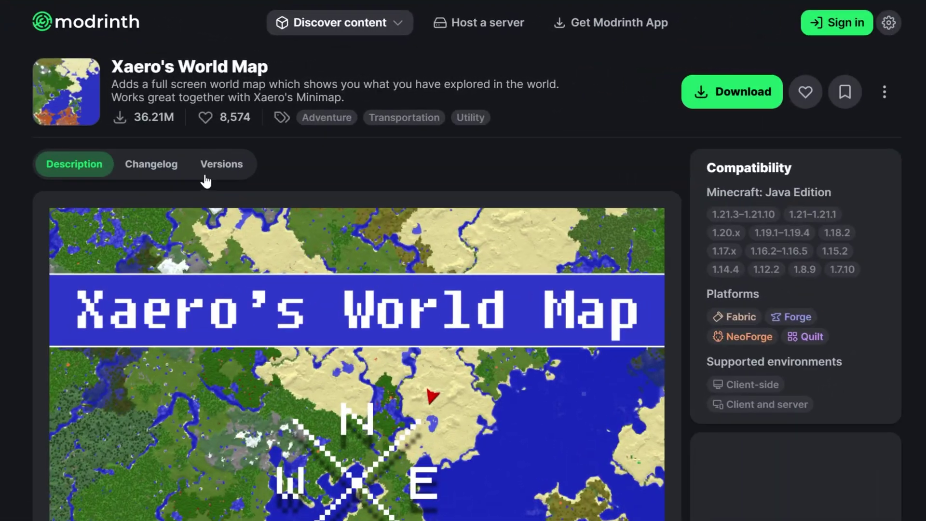
left_click(281, 140)
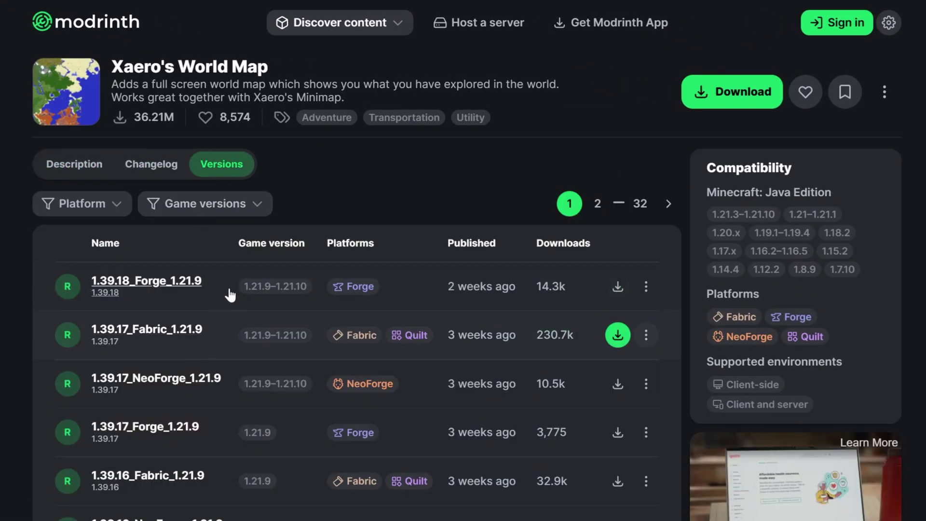
left_click(205, 205)
left_click(163, 265)
left_click(82, 204)
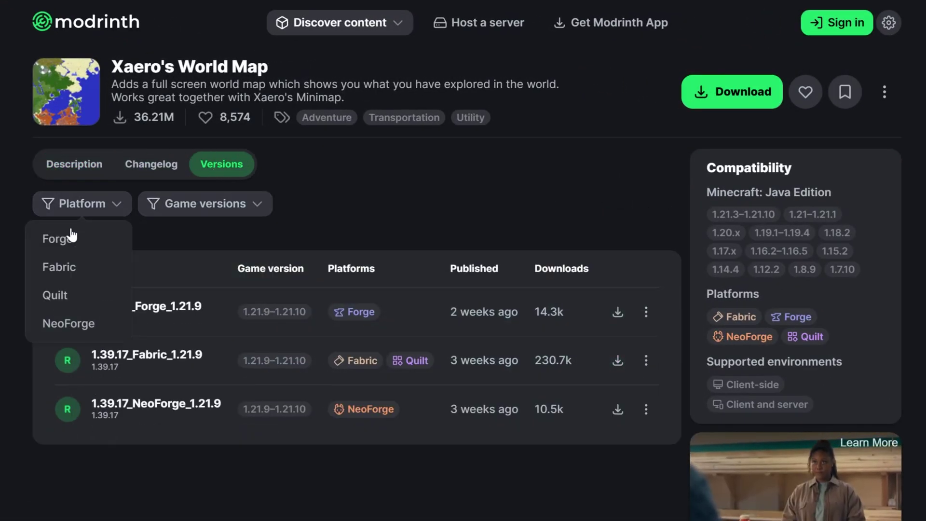
left_click(63, 324)
Step: Save XaerosWorldMap_1.39.17_NeoForge_1.21.9.jar to Downloads and minimize Chrome
left_click(74, 311)
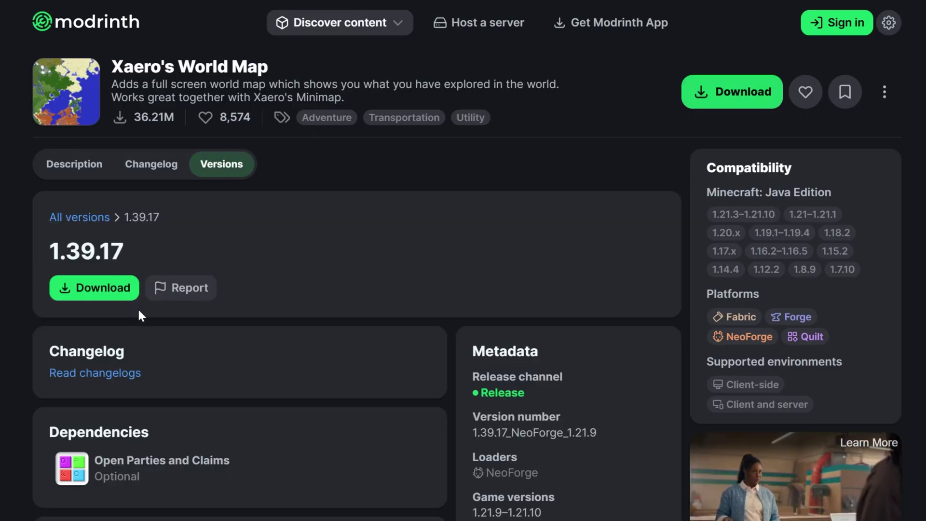
scroll(177, 390, "down", 3)
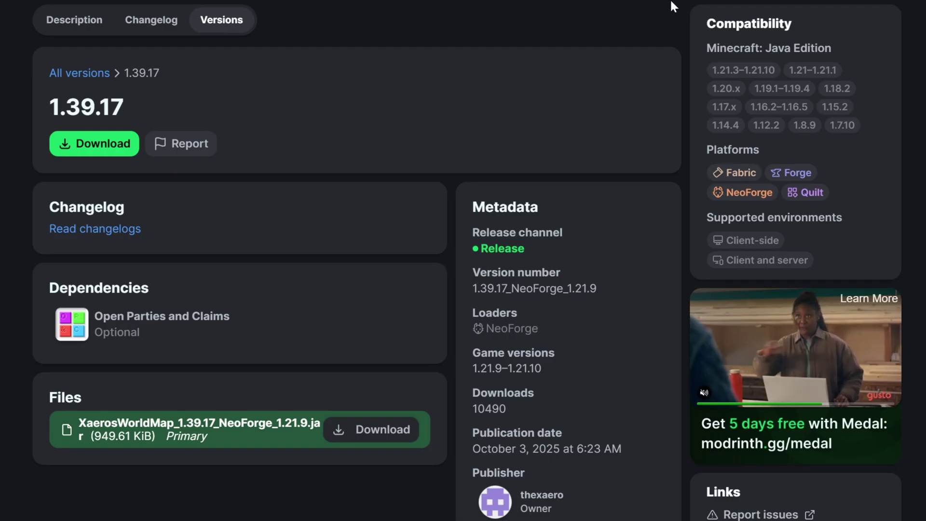
left_click(112, 150)
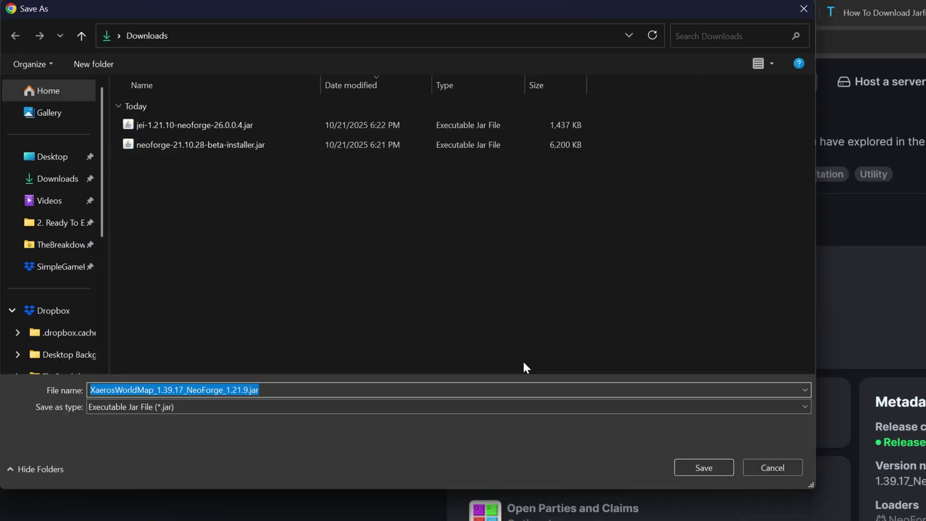
left_click(698, 466)
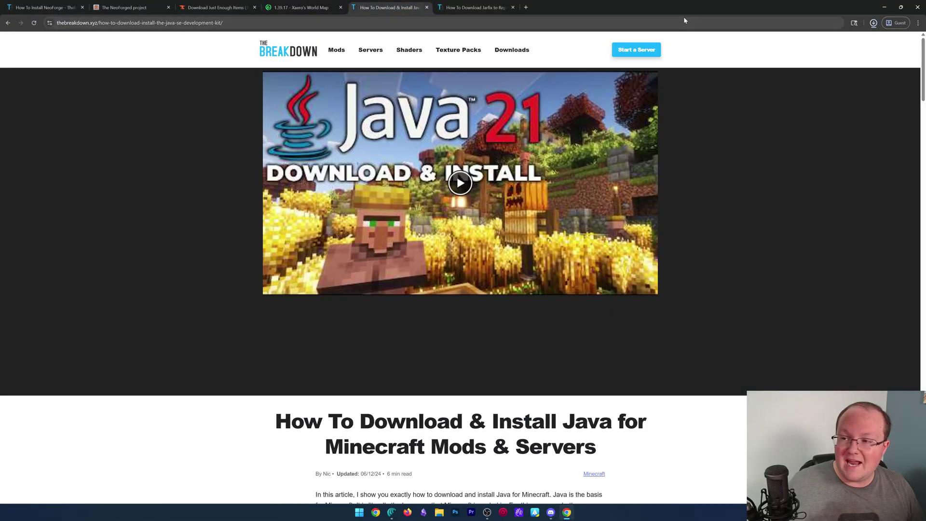
left_click(885, 7)
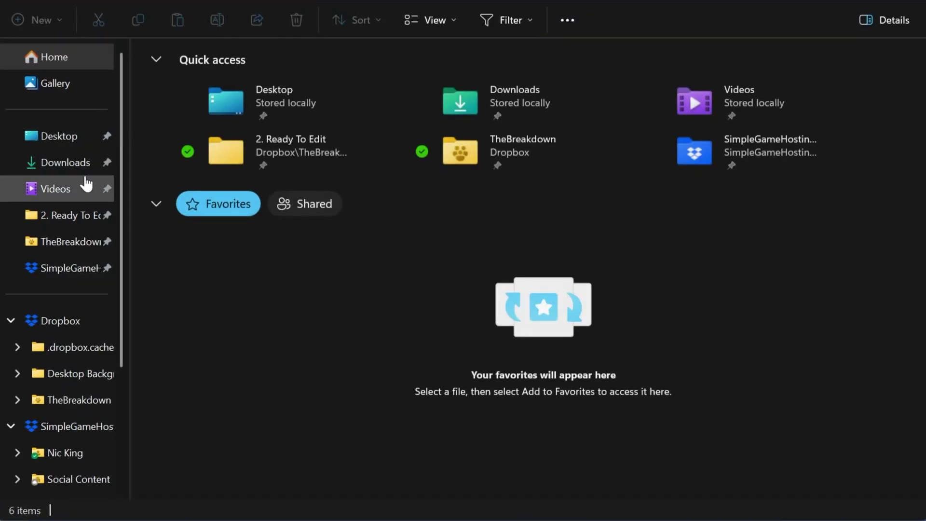
Step: In Downloads, confirm the NeoForge installer jar offers Open with Java(TM) Platform SE binary
left_click(82, 166)
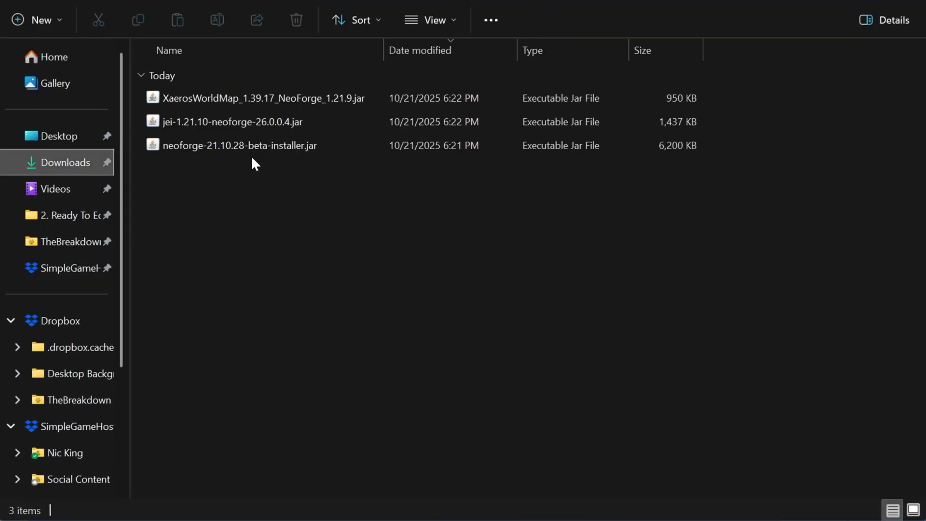
right_click(218, 145)
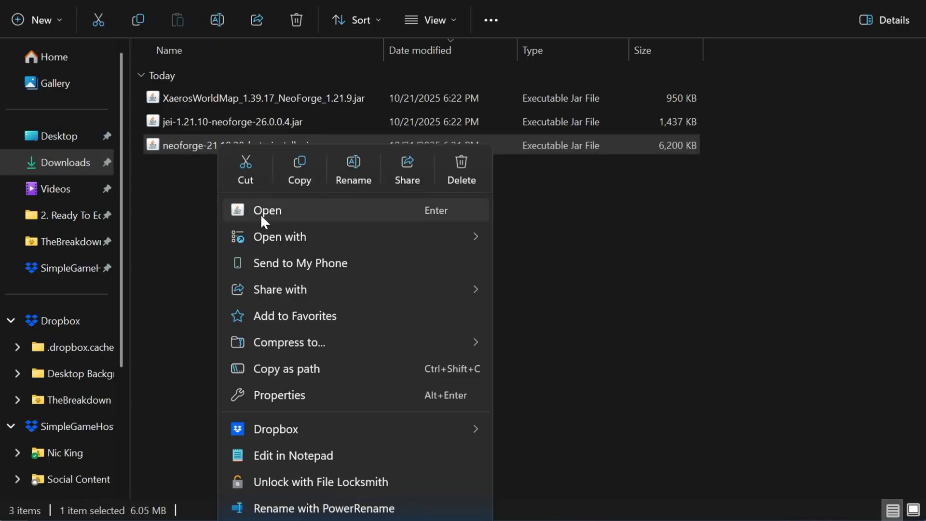
mouse_move(269, 235)
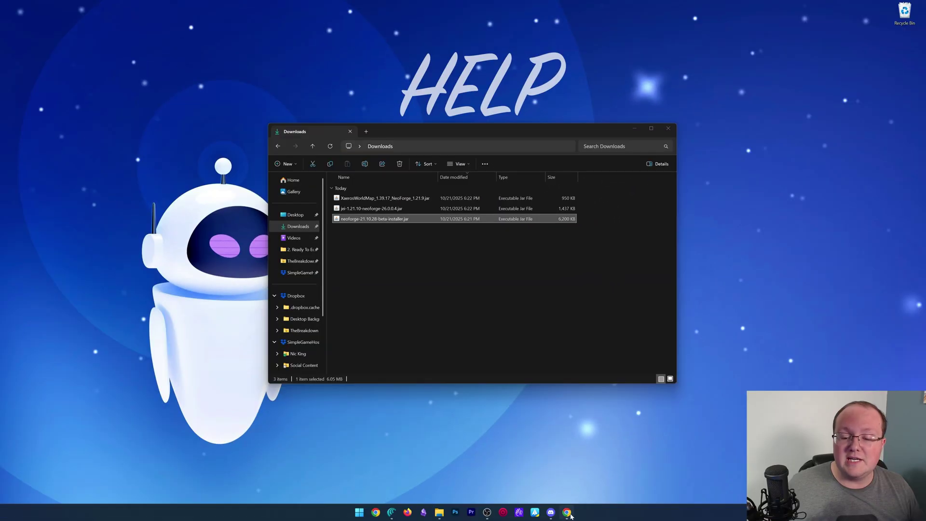
Step: Show Oracle's JDK 21 Windows downloads with the x64 Installer link, then view the Jarfix guide
left_click(567, 513)
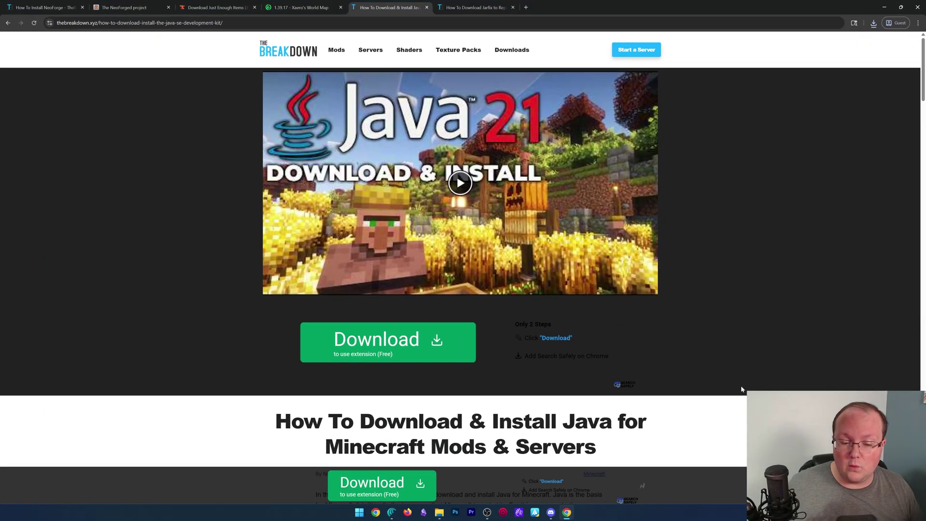
scroll(627, 347, "down", 5)
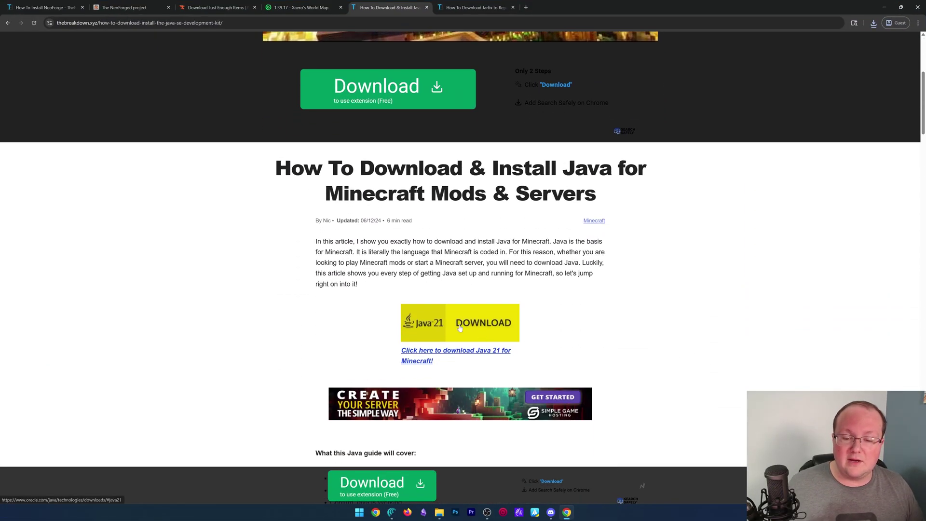
left_click(454, 323)
left_click(280, 119)
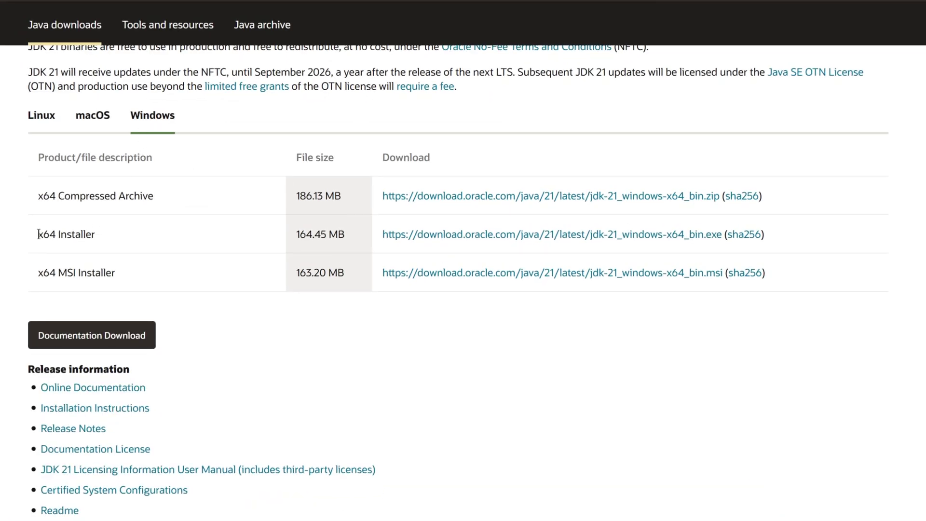
left_click_drag(39, 235, 558, 235)
left_click(342, 235)
left_click(543, 8)
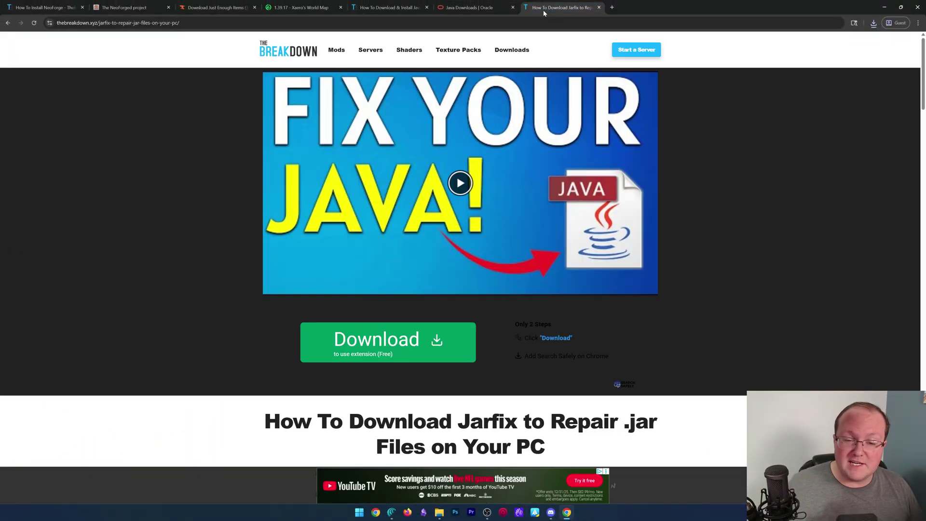
Step: Run the NeoForge installer with Java(TM) Platform SE binary and install the client
left_click(884, 7)
left_click(439, 513)
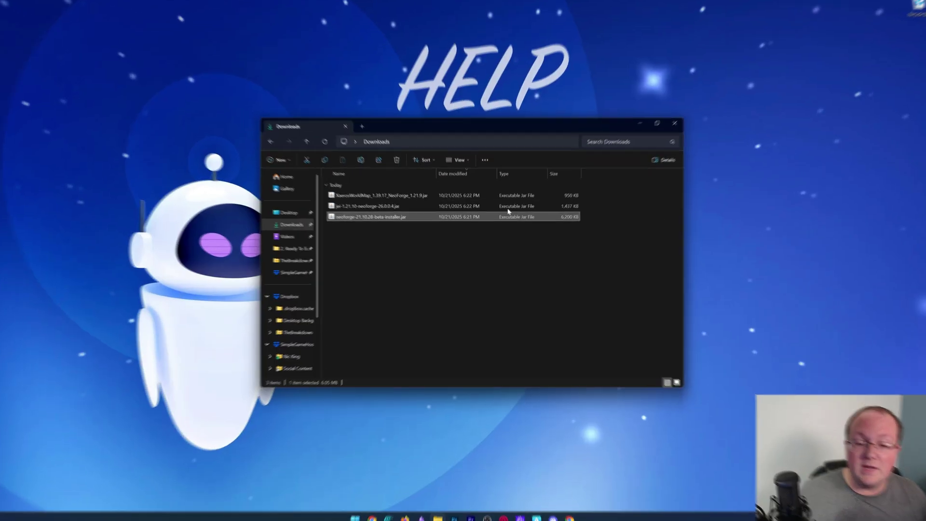
right_click(391, 212)
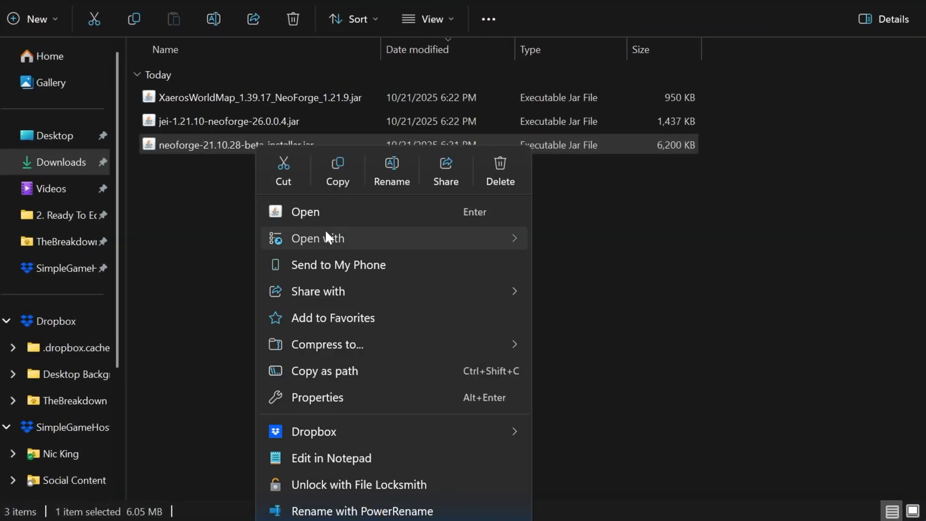
mouse_move(325, 238)
left_click(580, 233)
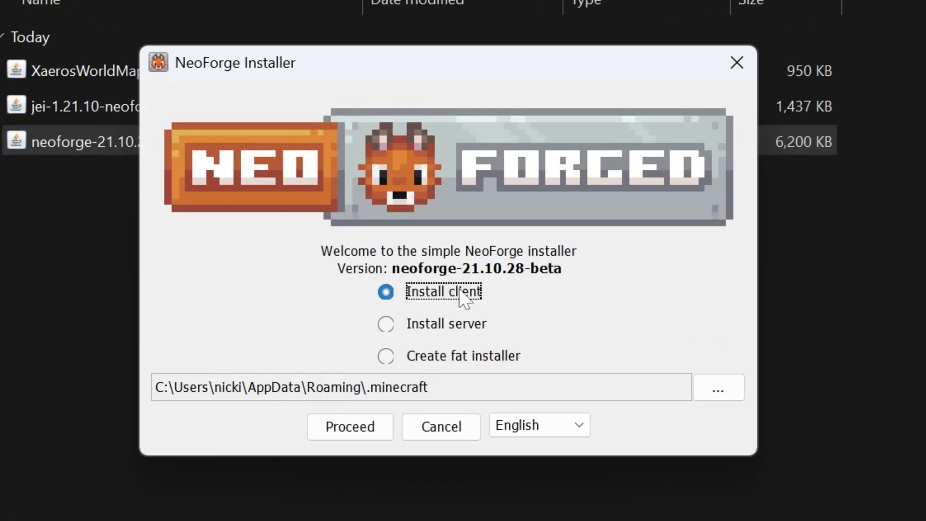
left_click(351, 434)
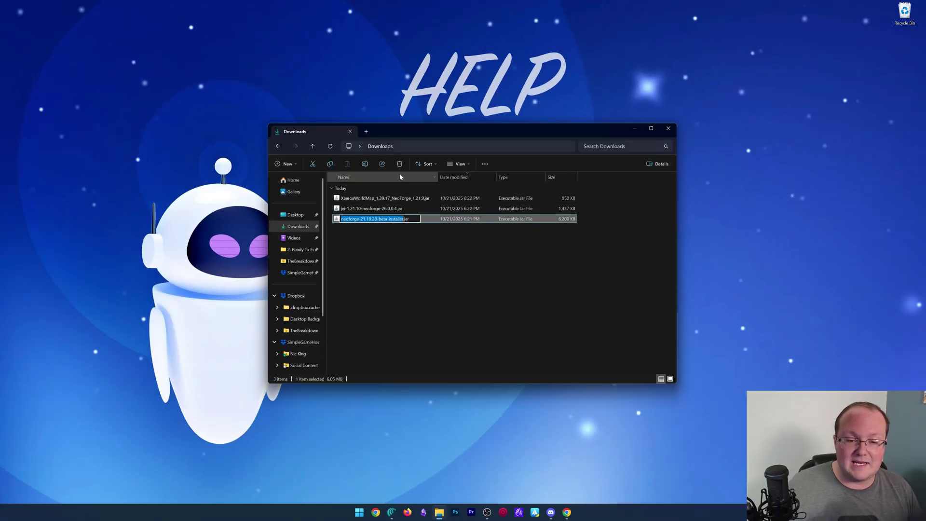
Step: Delete the NeoForge installer and move the JEI and Xaero's World Map jars to the desktop
left_click(400, 164)
key("ctrl+a")
left_click_drag(388, 209, 206, 155)
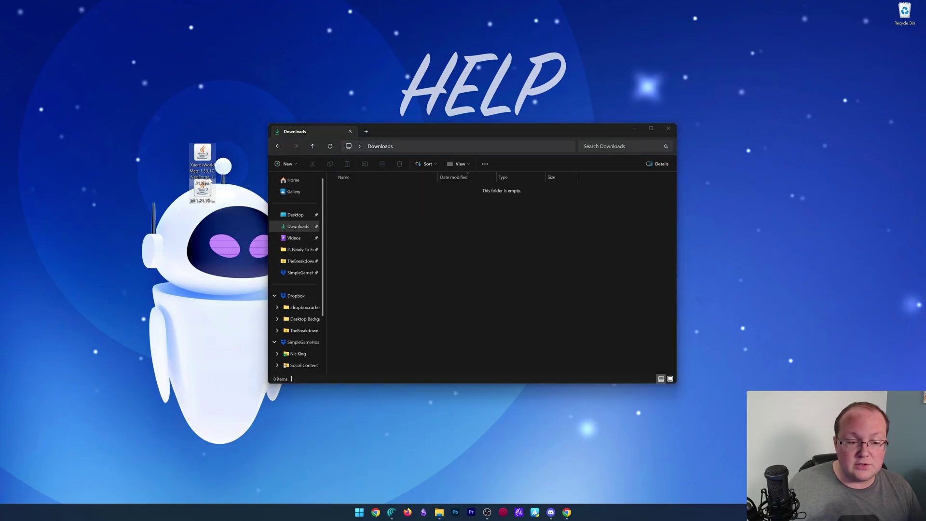
left_click(668, 129)
Step: Start Minecraft Launcher and show its Installations list
left_click(359, 513)
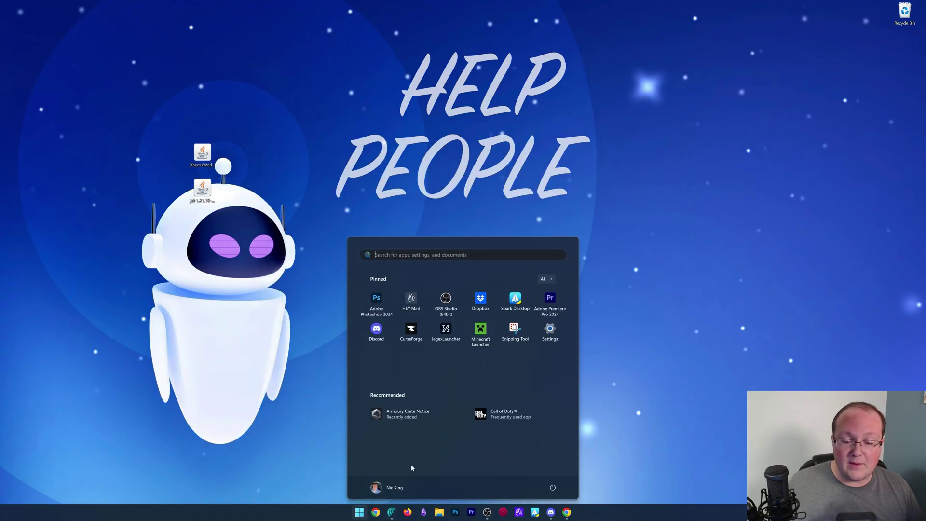
left_click(481, 333)
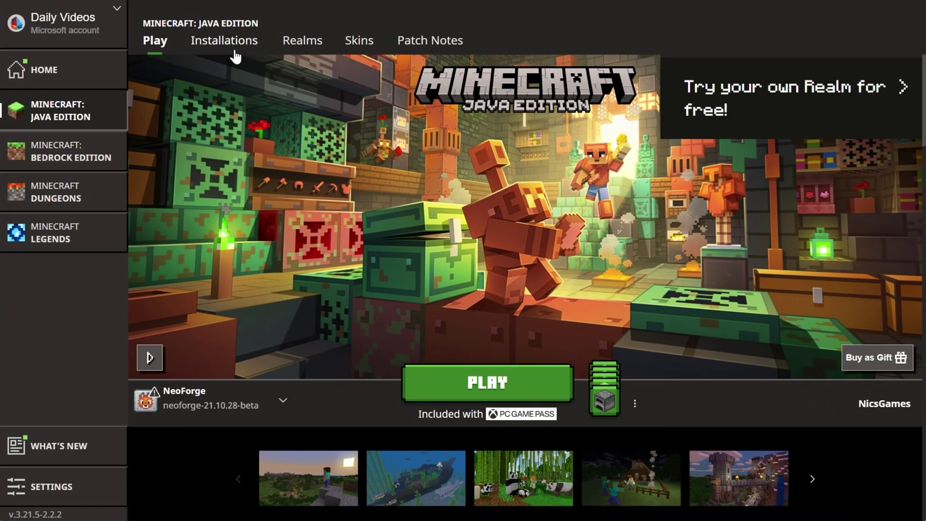
left_click(234, 47)
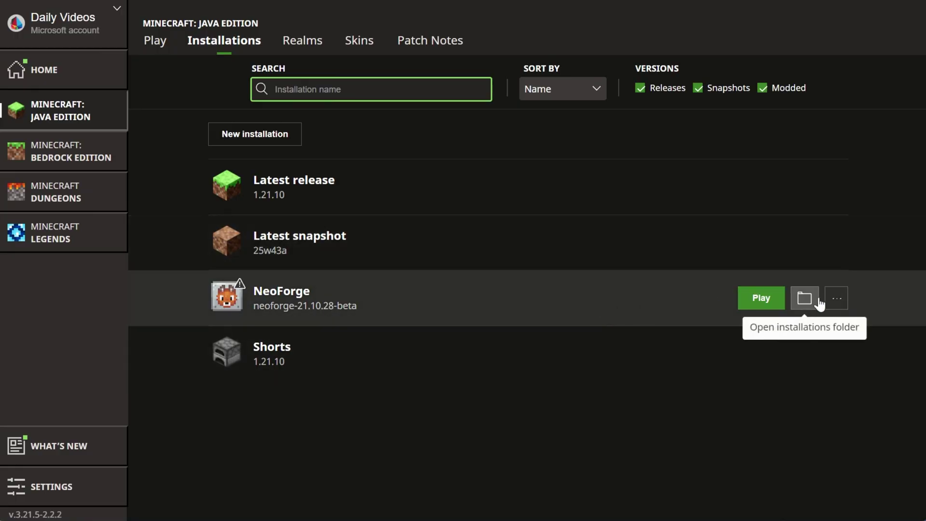
Step: Move both mod jars into .minecraft's mods folder and launch the NeoForge installation, accepting the warning
left_click(814, 300)
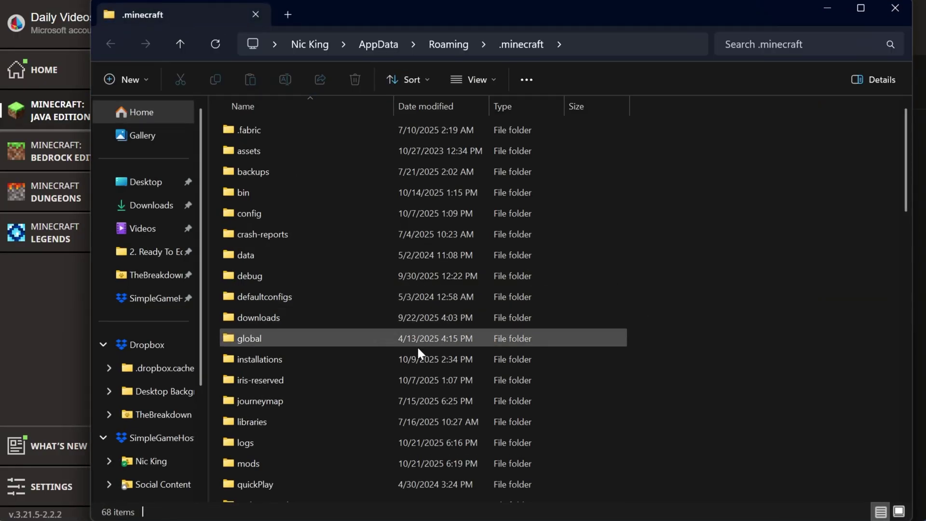
scroll(311, 373, "down", 2)
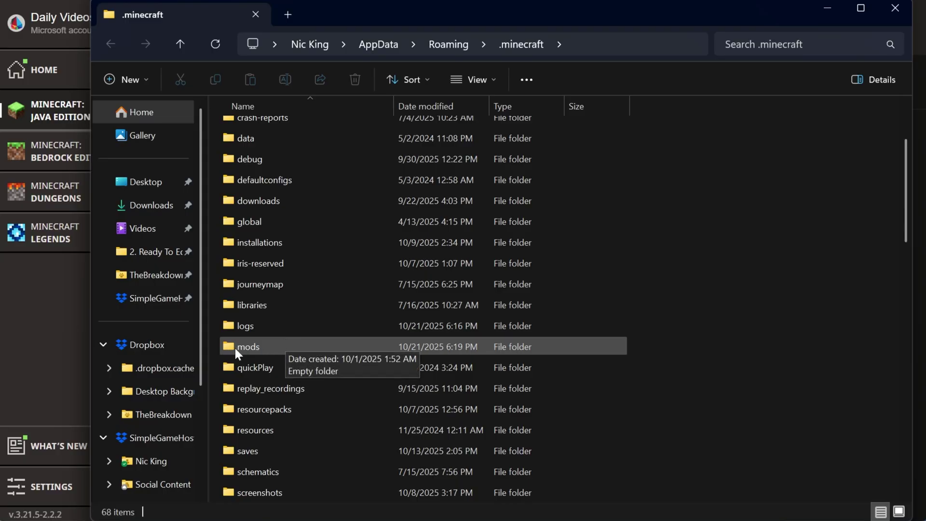
double_click(288, 347)
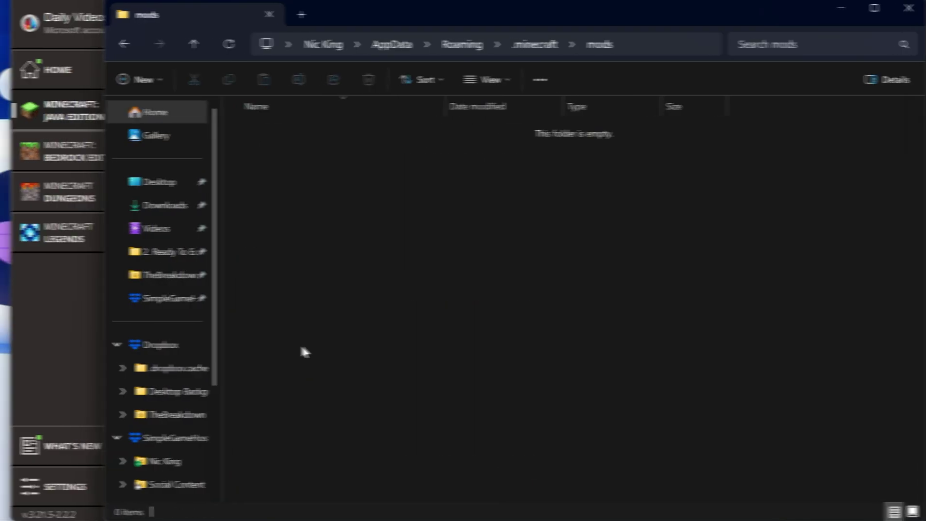
left_click_drag(63, 99, 611, 232)
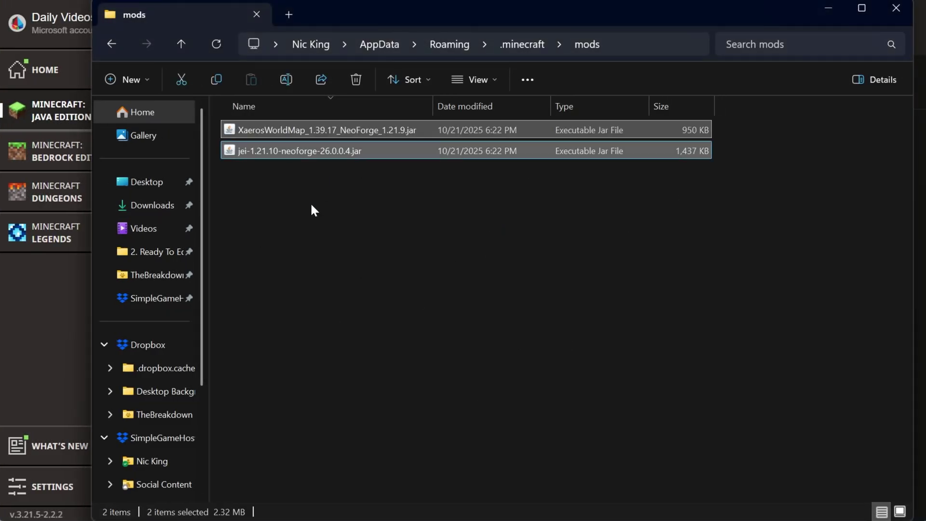
left_click(897, 9)
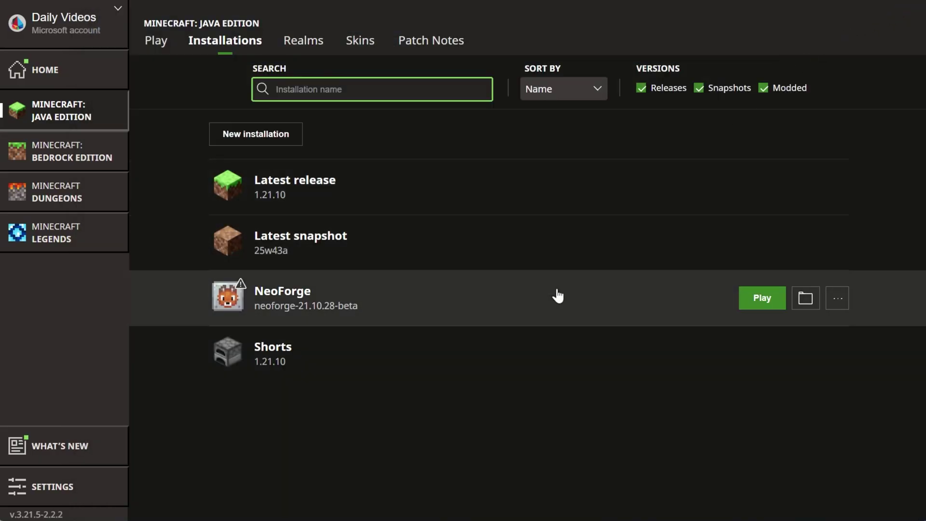
left_click(763, 298)
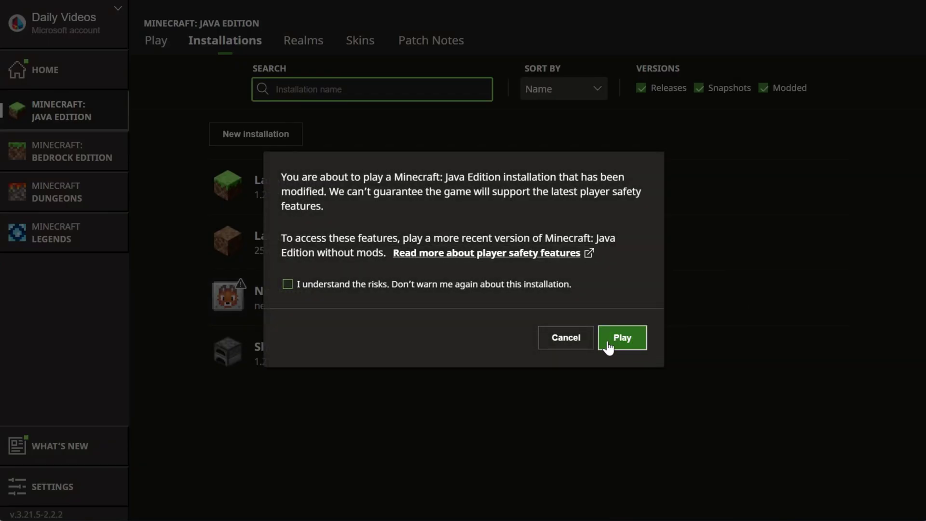
left_click(615, 338)
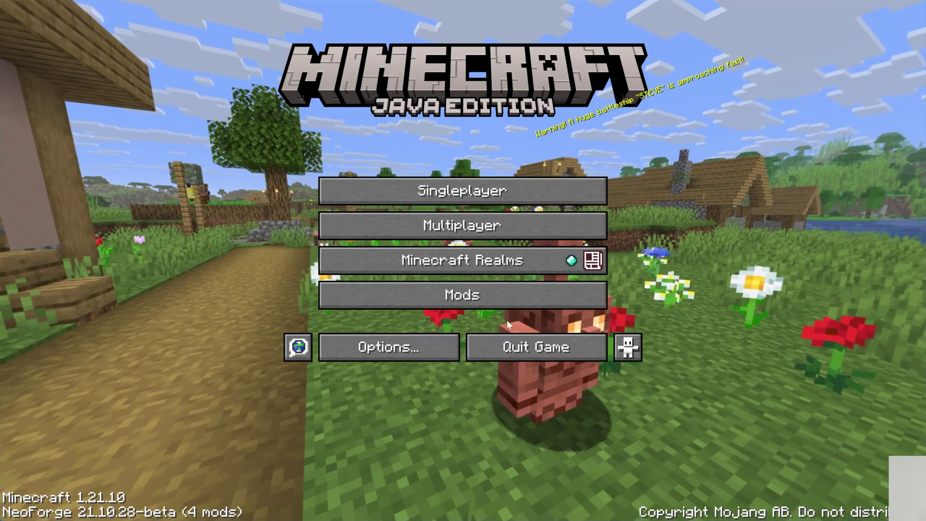
Step: Check that Xaero's World Map and Just Enough Items appear in the Mods list
left_click(463, 294)
left_click(73, 102)
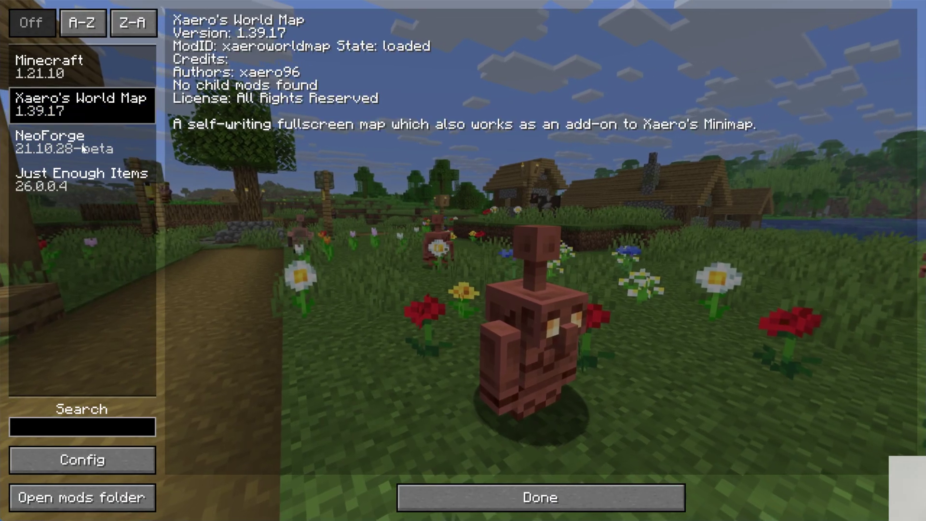
left_click(78, 182)
key("Escape")
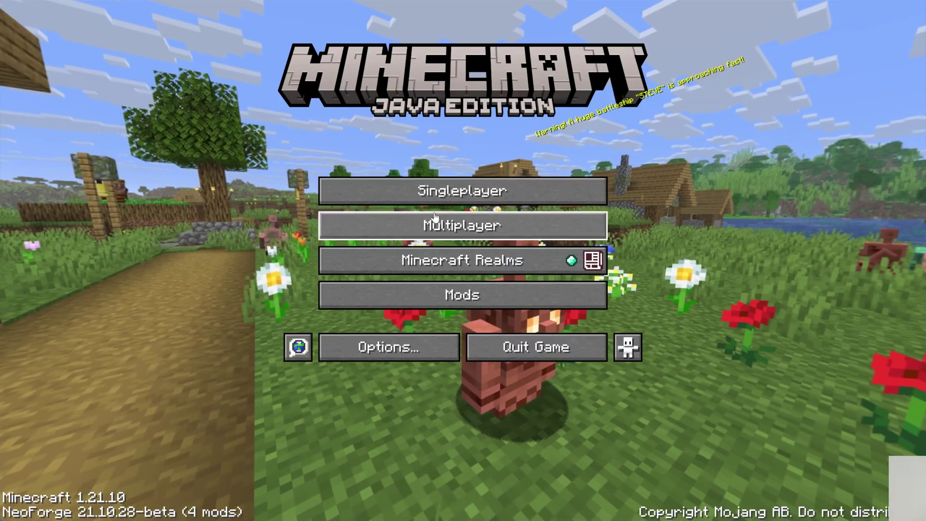
Step: Load the Seed: The Breakdown world, open and close the world map, then show JEI in the inventory
left_click(463, 189)
left_click(396, 110)
left_click(396, 110)
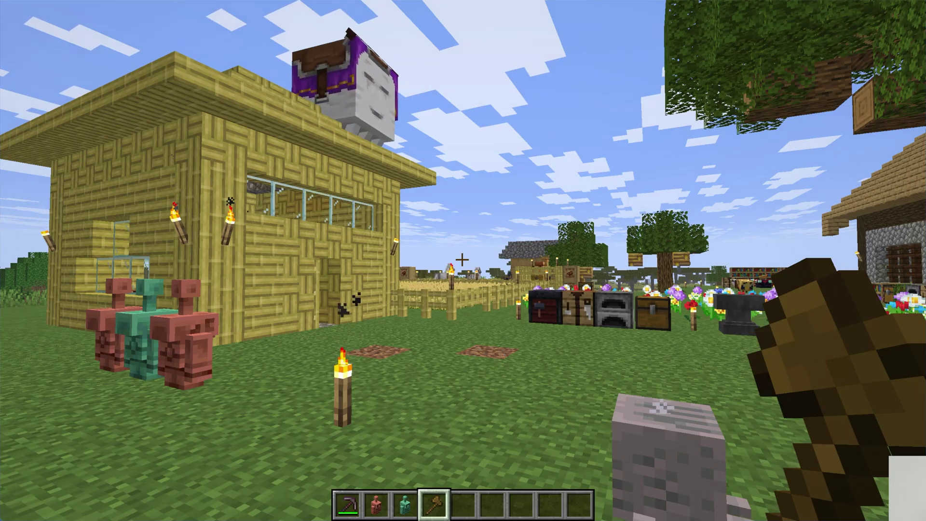
key("m")
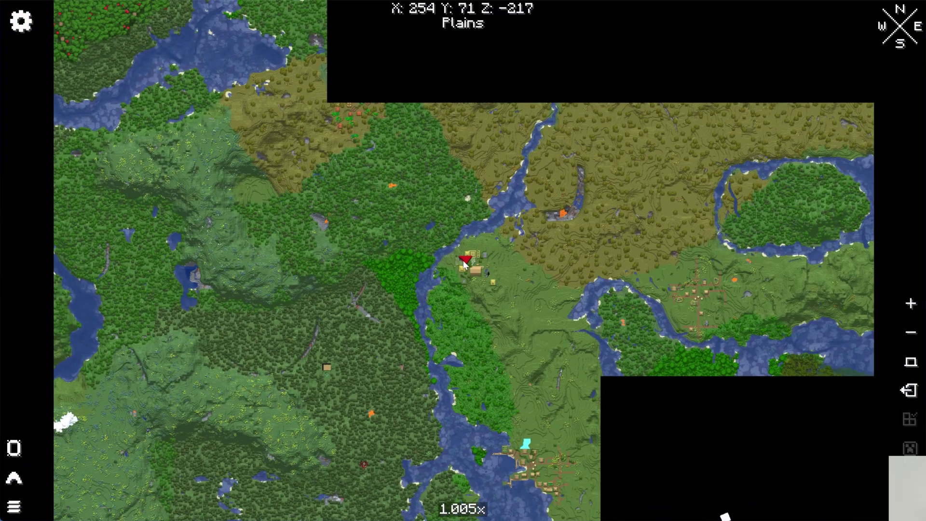
key("m")
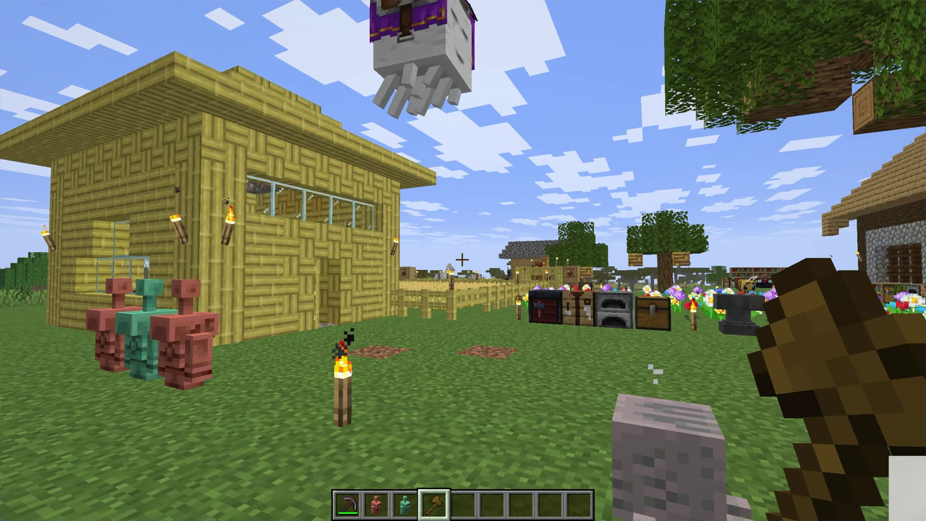
key("e")
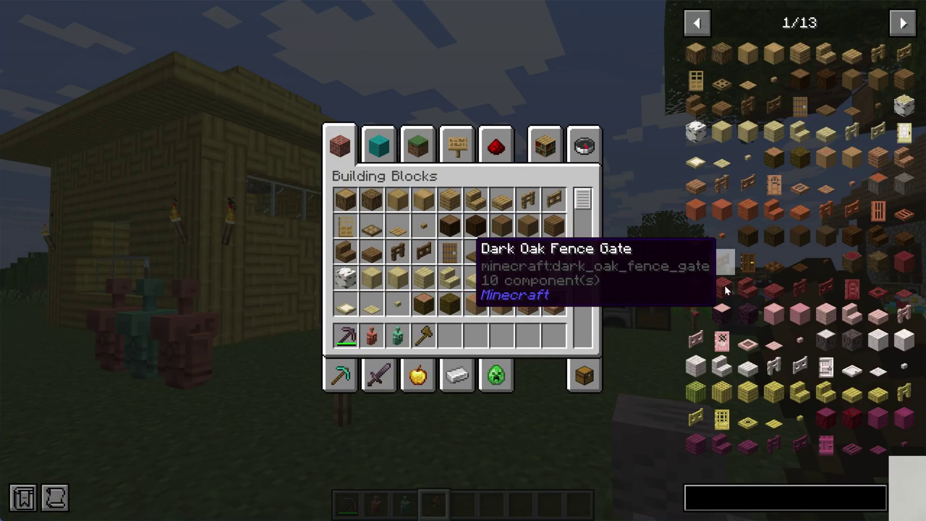